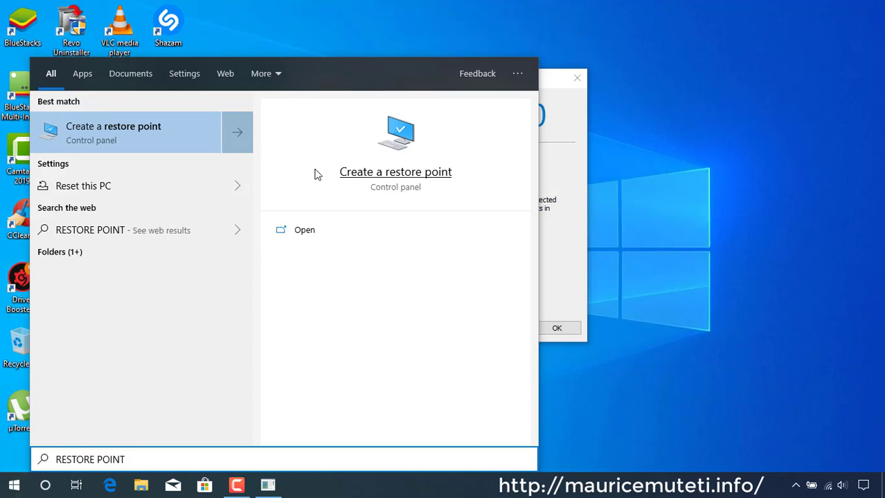
Step: Open the restore point creation settings and view the System Protection options in System Properties
click(141, 129)
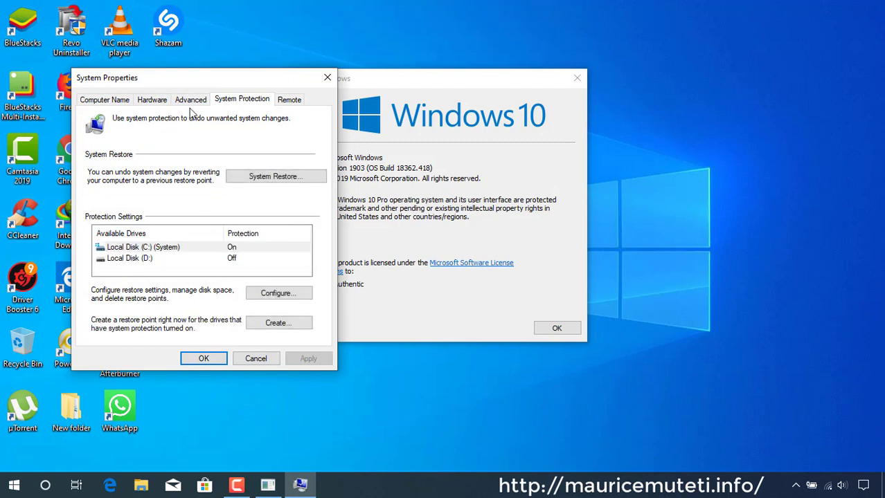
click(105, 101)
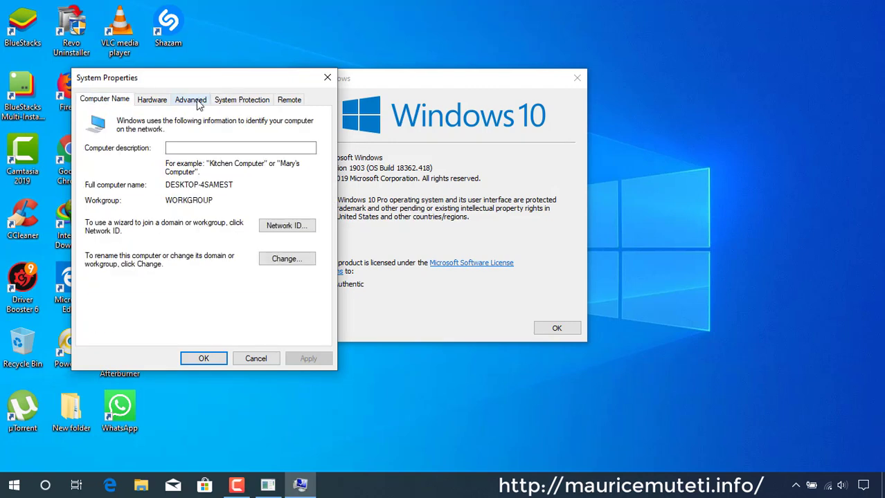
click(230, 100)
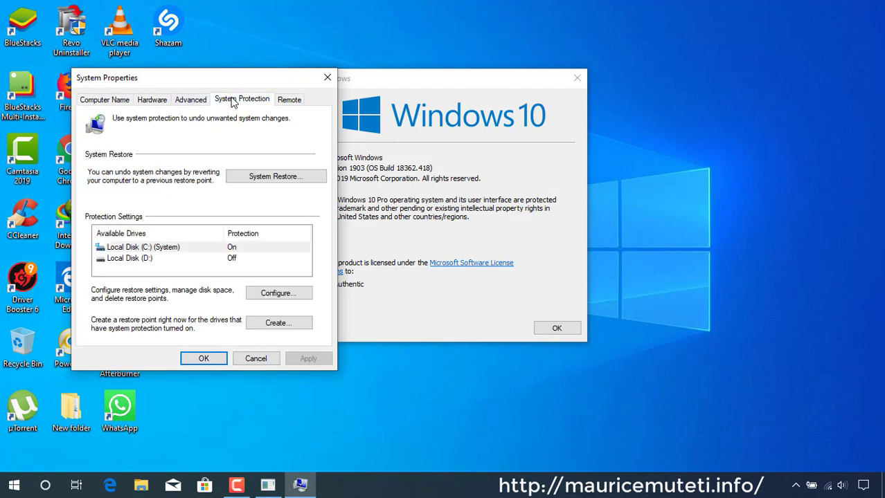
Step: Create a restore point described as "VmWare Workstation Can't Start On Windows" and close the completion message
click(284, 325)
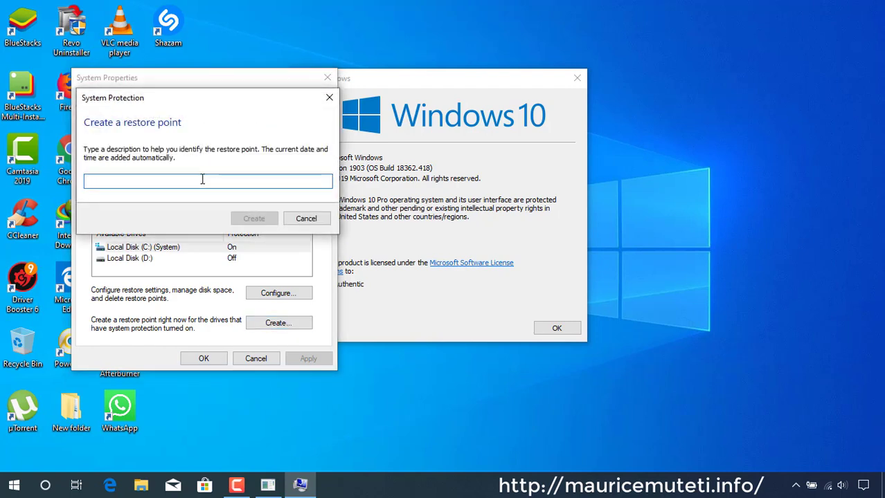
text(vmWARE)
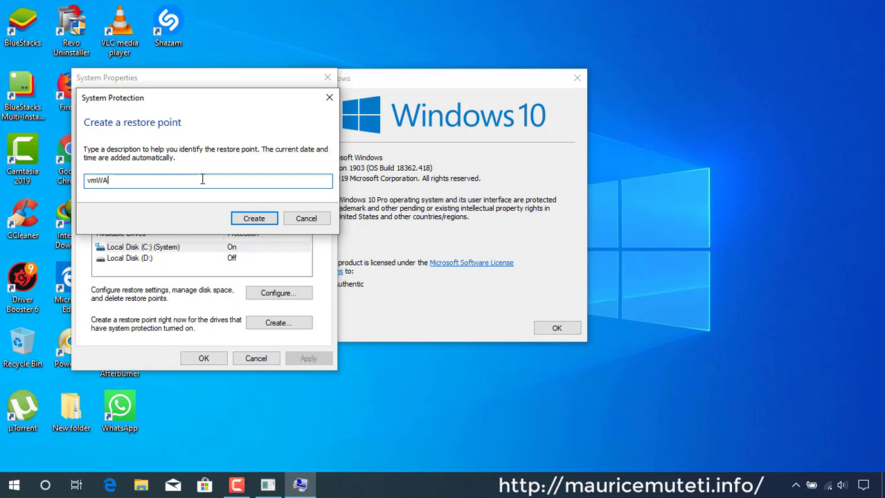
key(BackSpace)
key(BackSpace)
key(BackSpace)
key(BackSpace)
key(BackSpace)
key(BackSpace)
text(Vm)
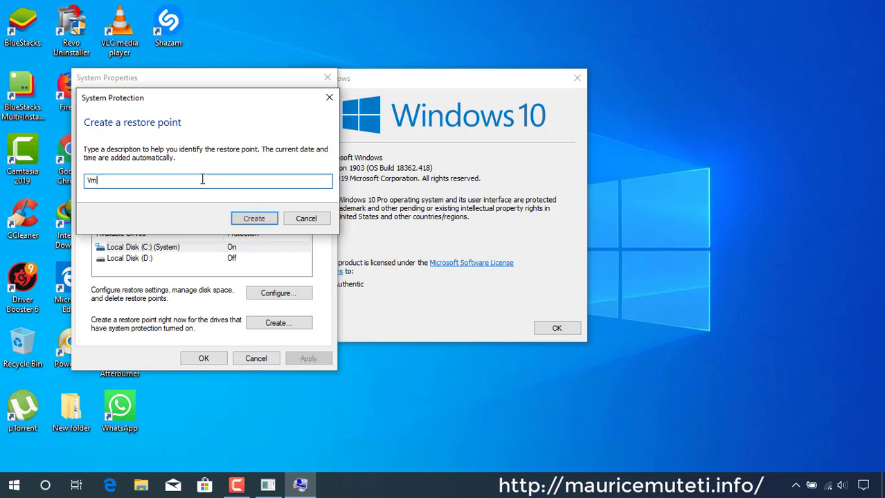
text(Ware Workstatio)
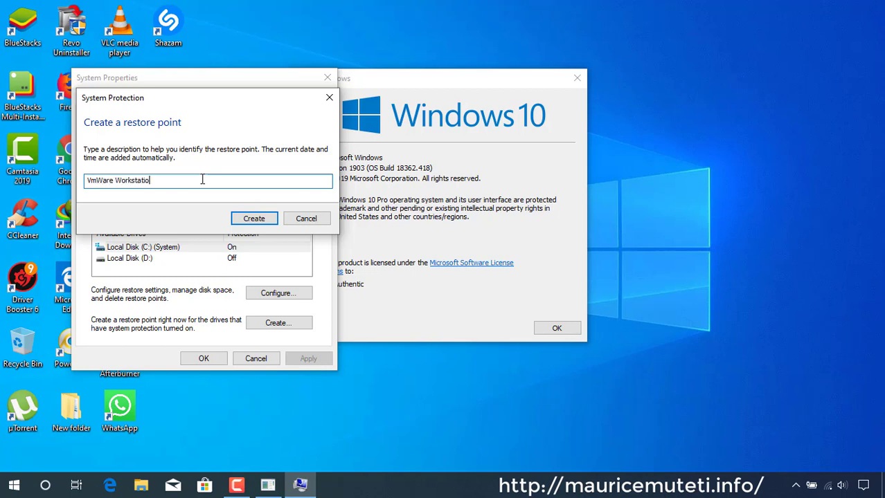
text(n Canr't Start On Windows)
click(269, 220)
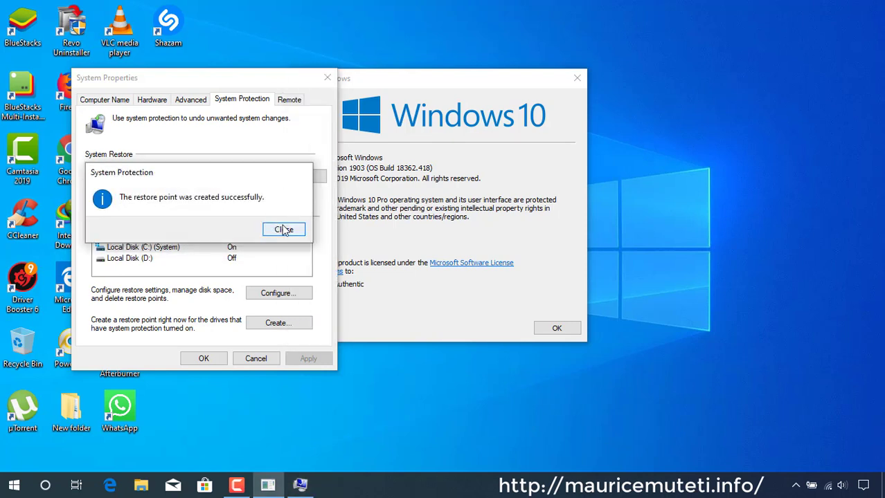
click(283, 230)
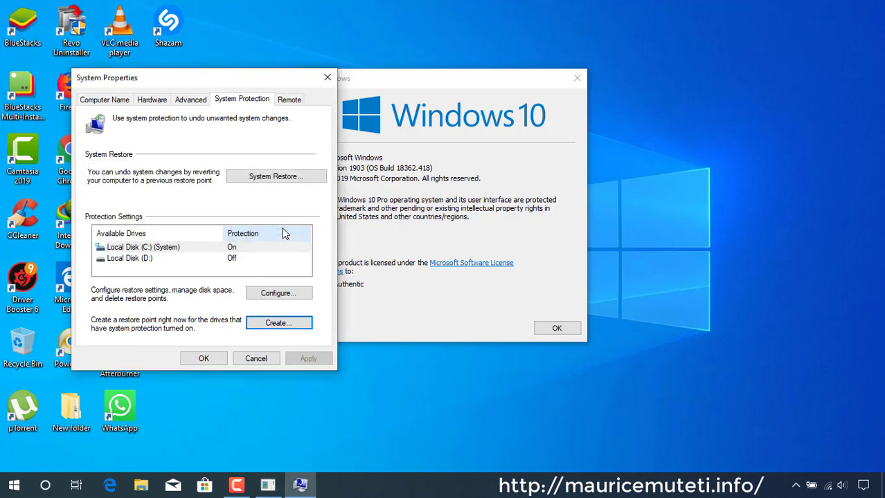
Step: Check System Restore's list for the "VmWare Workstation Can't Start On Windows" restore point, then exit without restoring and cancel System Properties
click(291, 179)
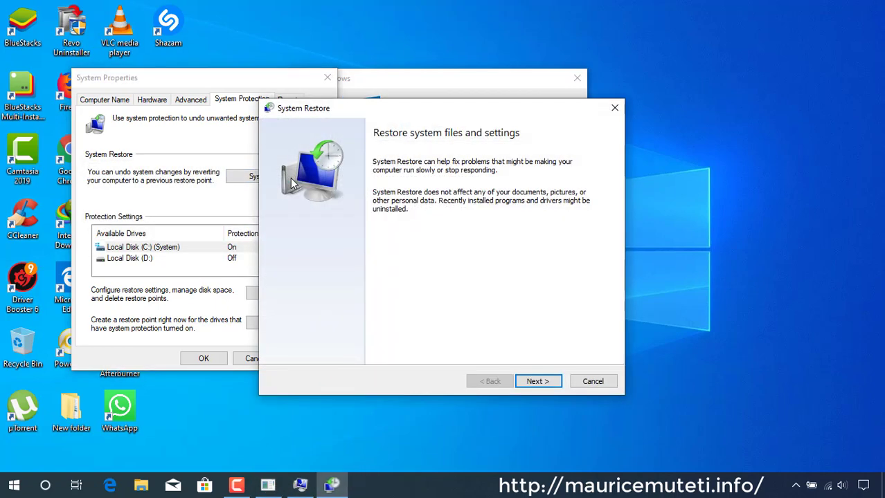
click(538, 381)
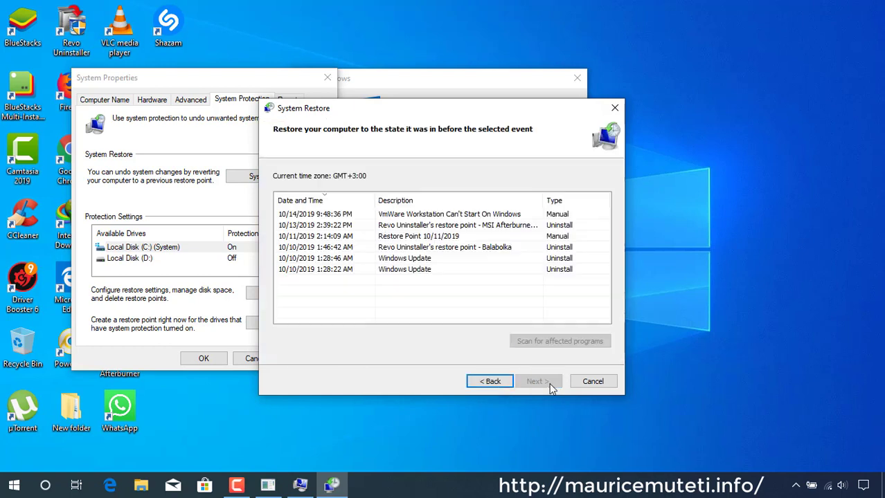
click(451, 216)
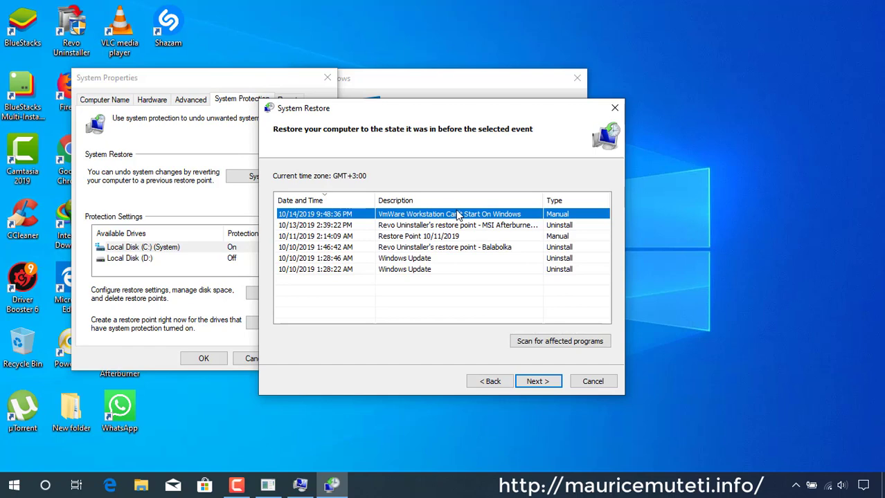
click(613, 110)
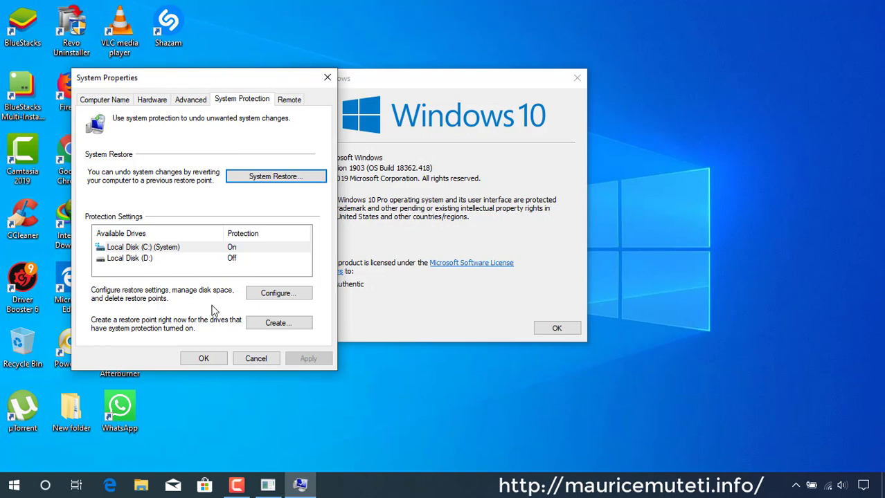
click(265, 360)
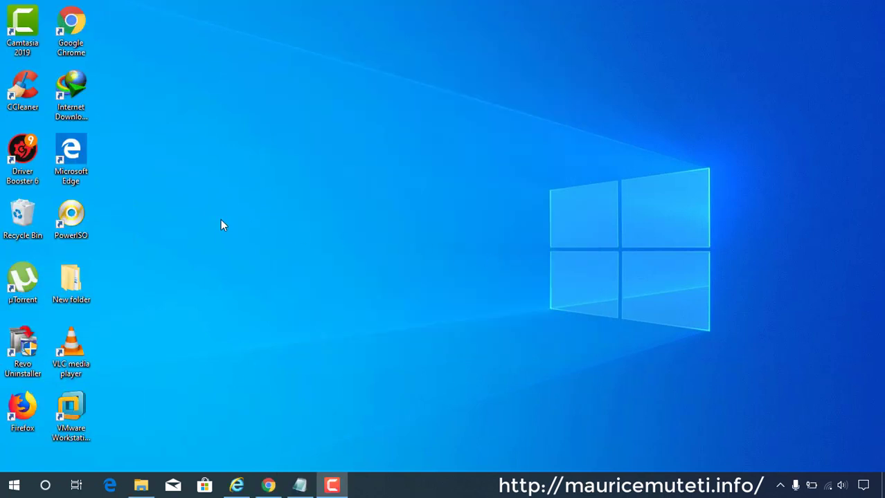
Step: Try to launch VMware Workstation Pro from the desktop and dismiss the compatibility notification
click(73, 414)
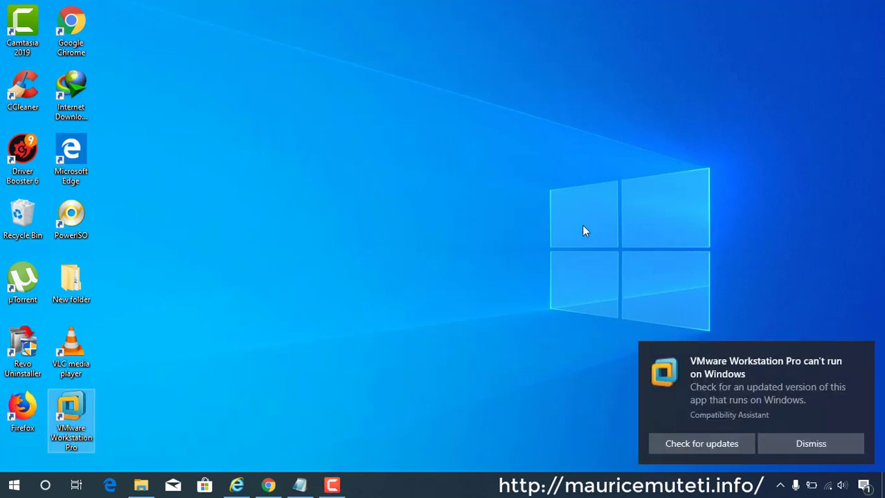
click(811, 444)
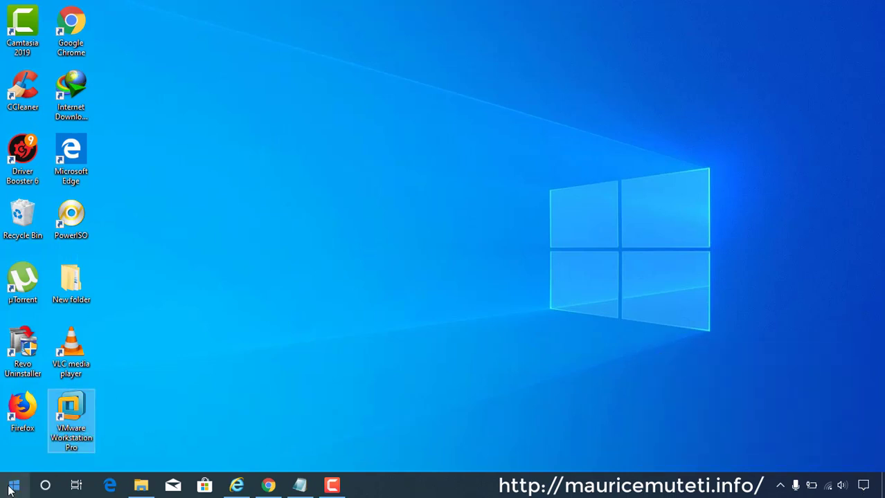
Step: Open the Windows Update history in the Update & Security settings and expand the driver updates for review
click(14, 485)
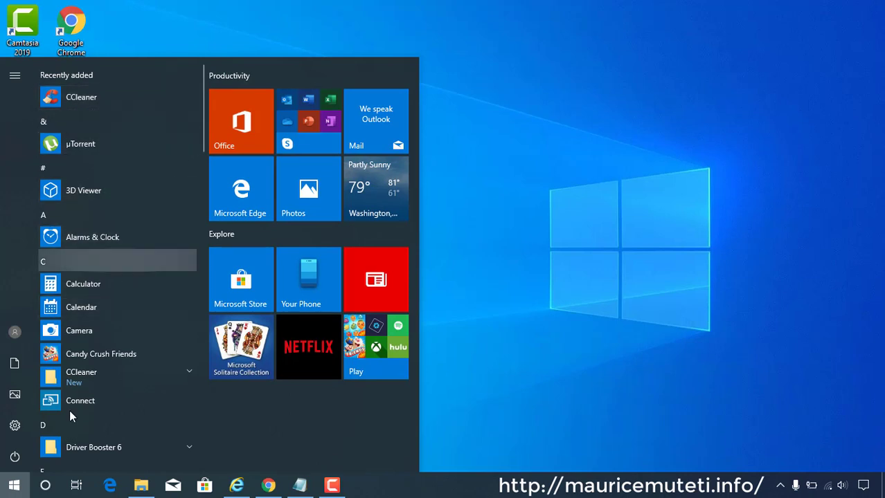
click(15, 426)
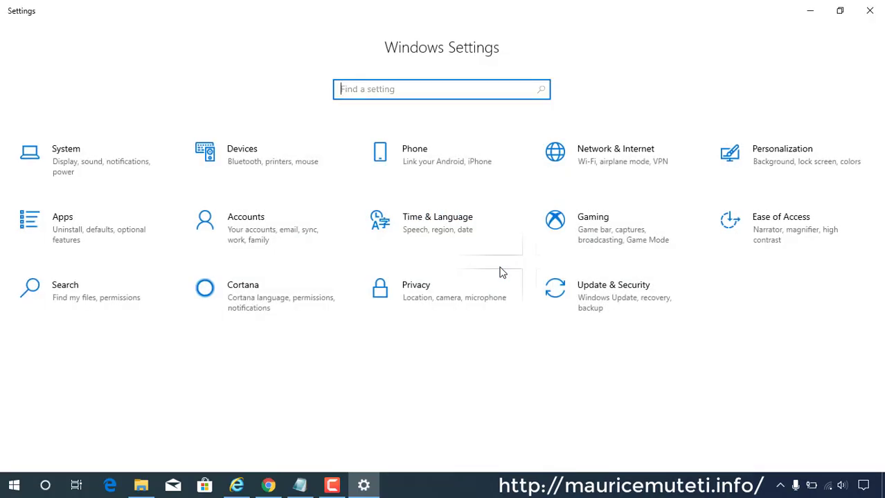
click(616, 288)
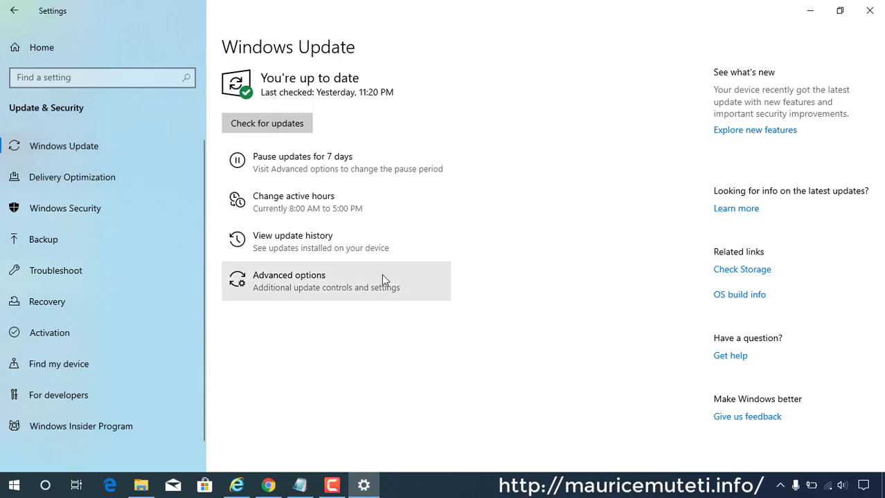
click(307, 239)
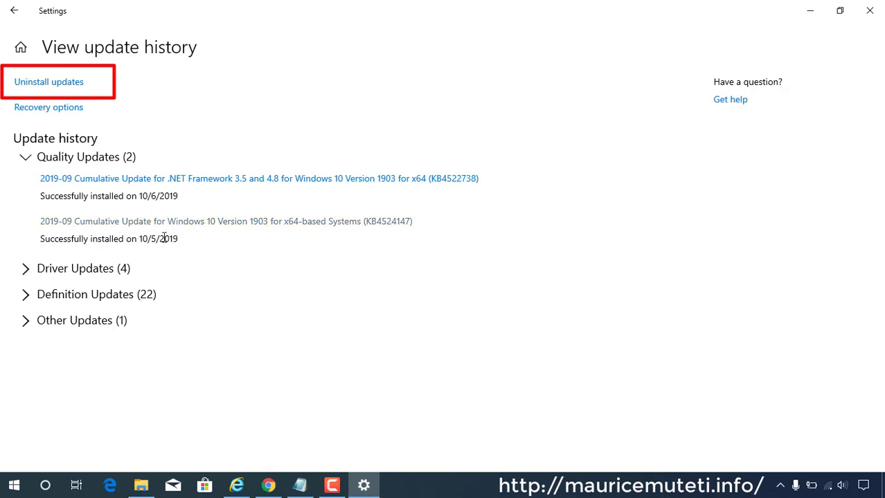
click(25, 269)
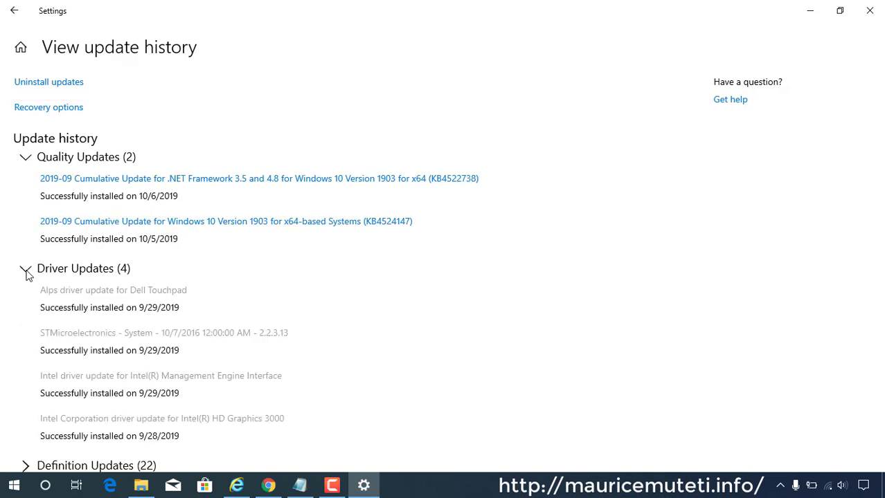
scroll(25, 274, down, 2)
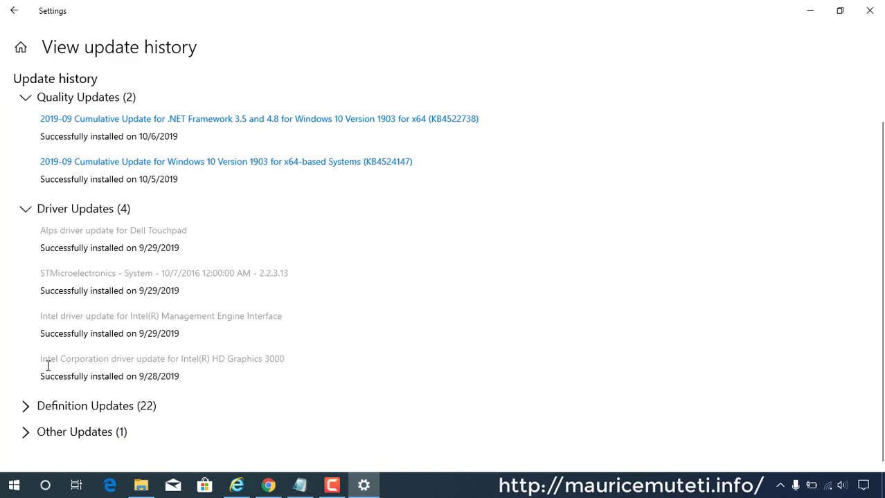
scroll(115, 294, up, 1)
scroll(114, 294, up, 1)
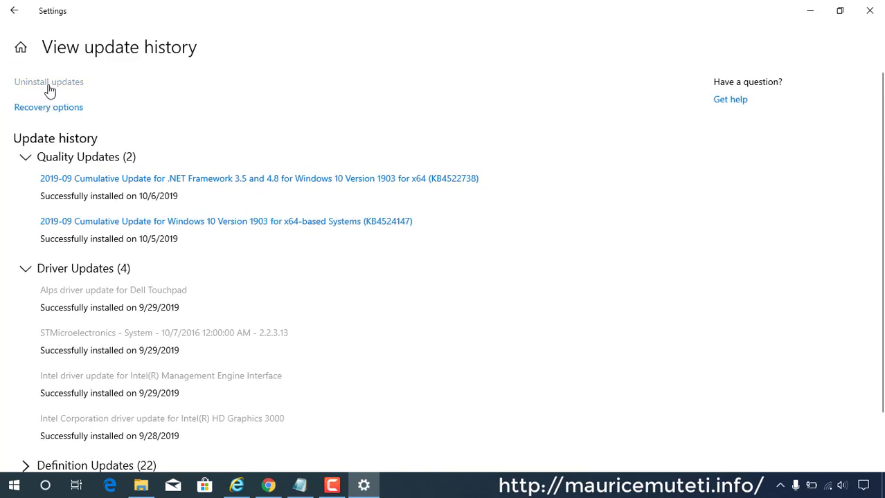
Step: Uninstall the Microsoft Windows update KB4515871 from the installed updates and postpone the restart
click(49, 90)
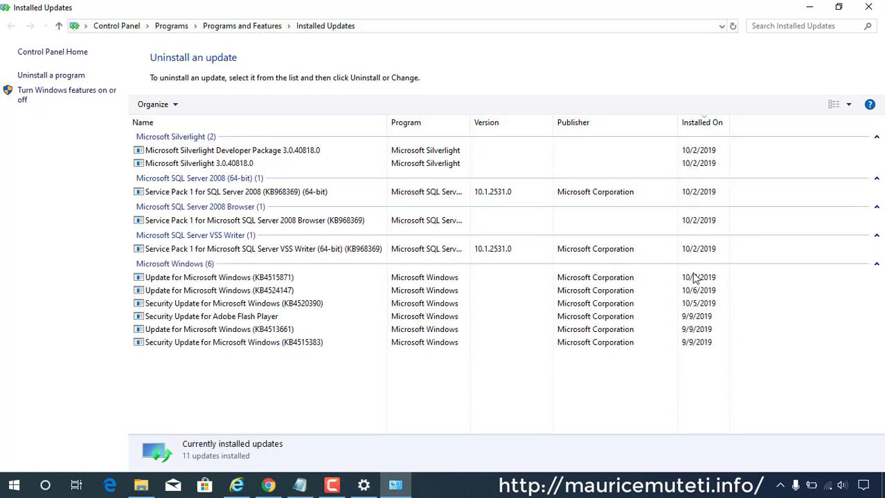
click(255, 277)
click(254, 292)
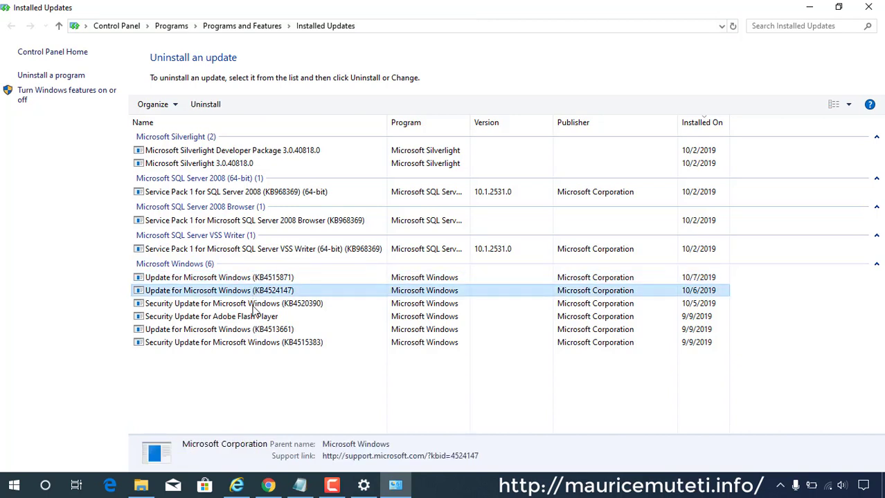
click(253, 315)
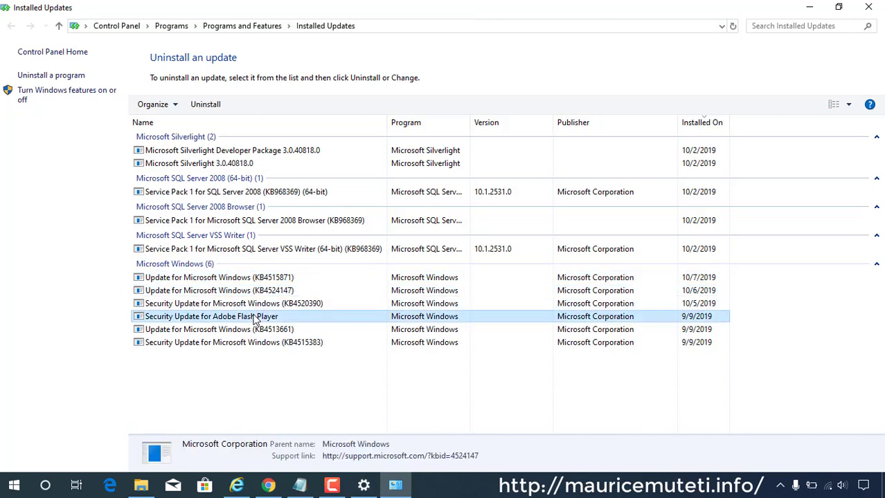
click(258, 279)
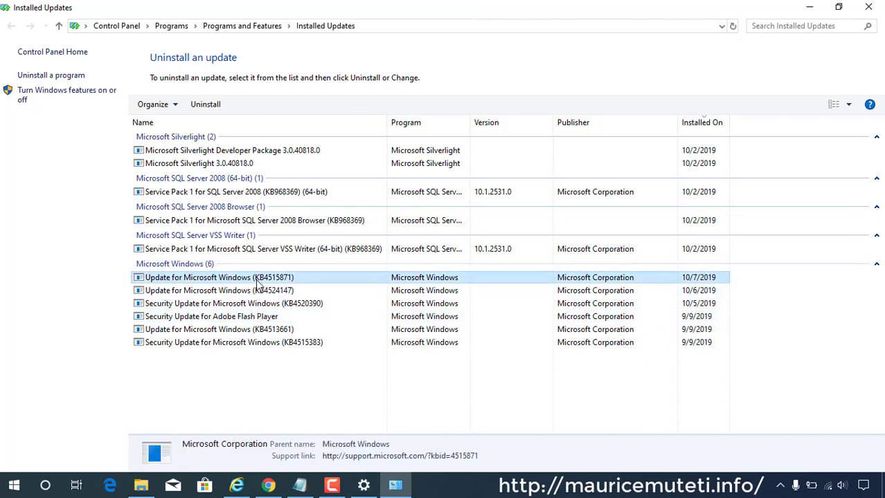
click(209, 107)
click(479, 243)
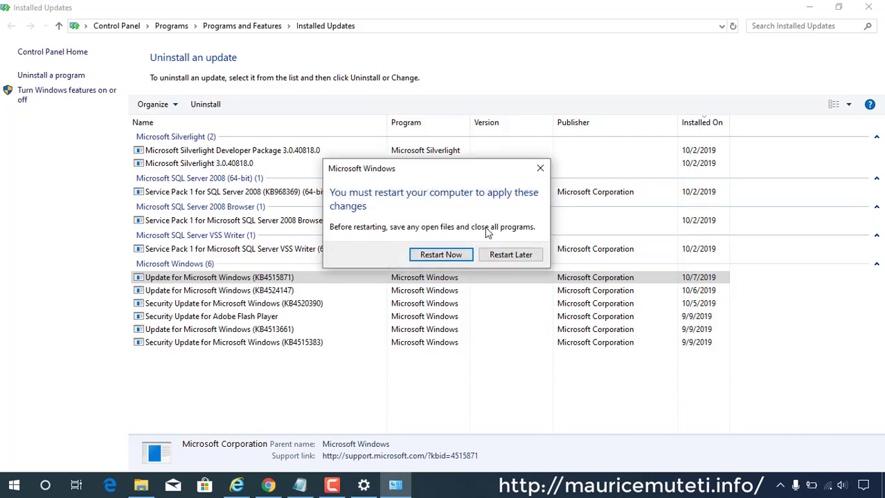
click(512, 256)
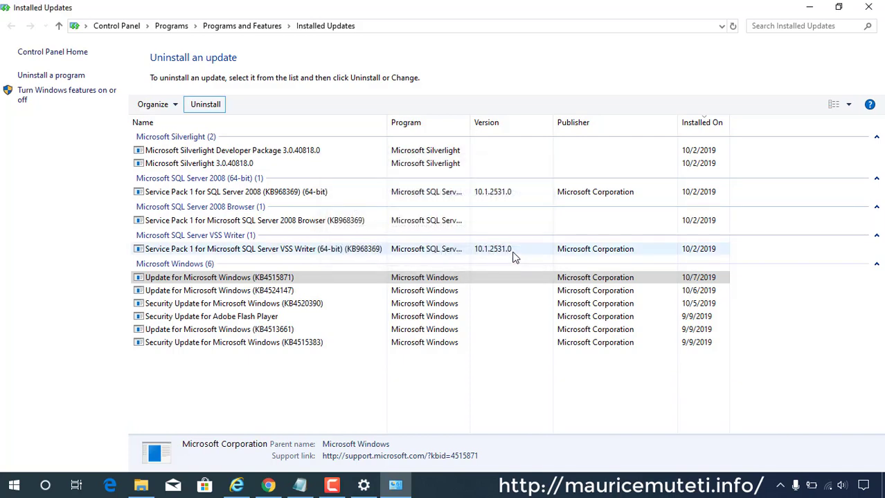
Step: Uninstall the Microsoft Windows update KB4524147 and postpone the restart
click(631, 280)
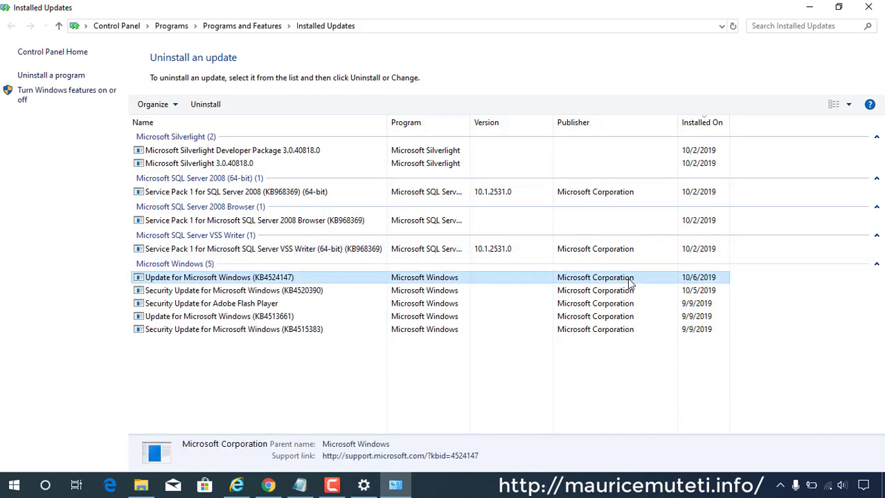
click(219, 111)
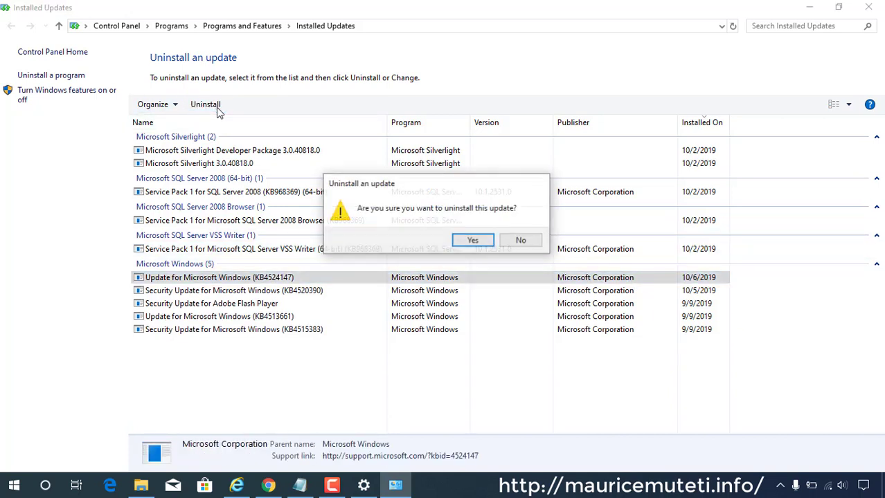
click(480, 243)
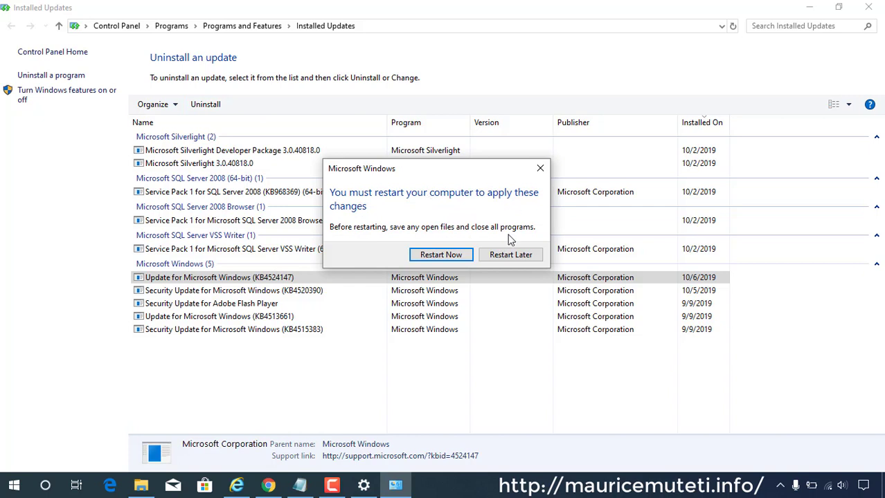
click(513, 256)
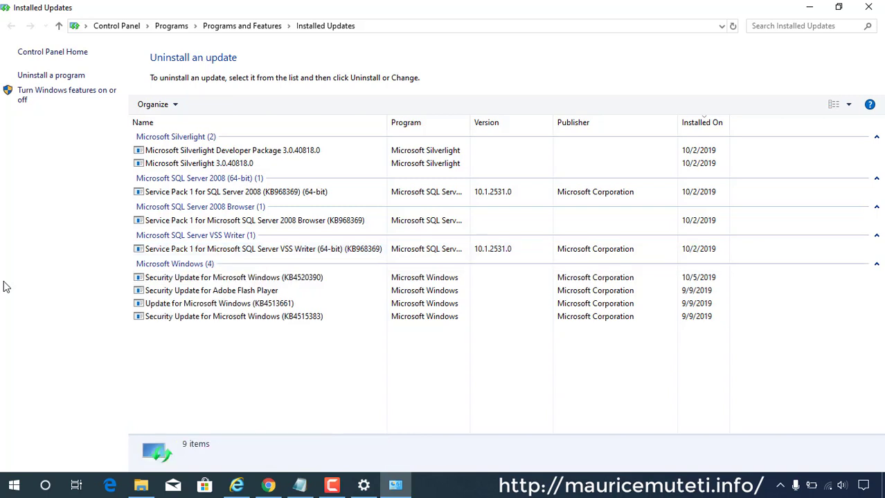
Step: Minimize the Installed Updates and Settings windows to return to the desktop
click(808, 8)
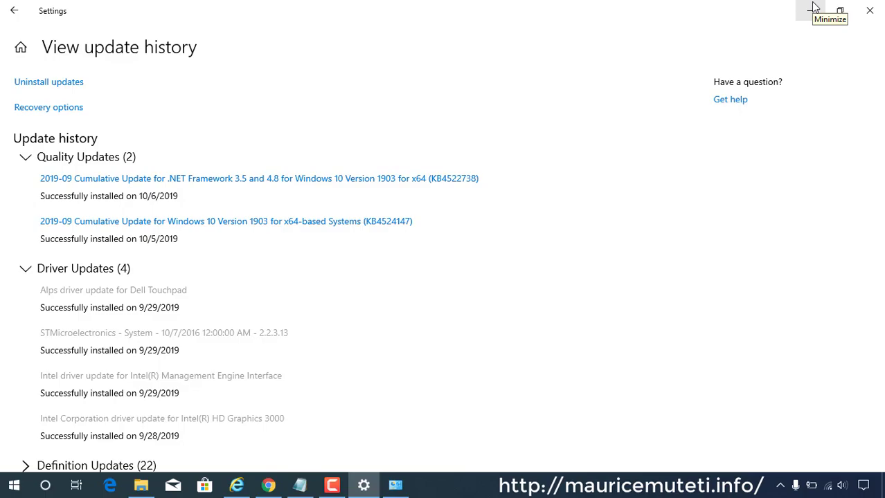
click(814, 8)
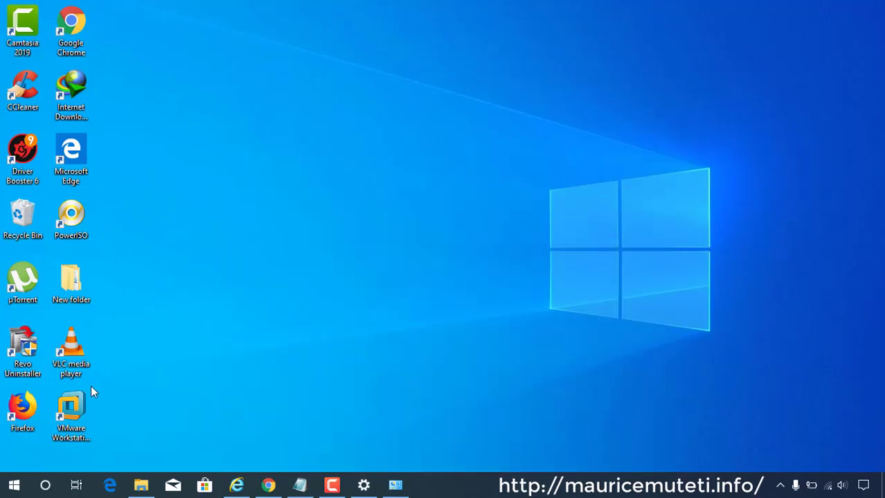
Step: Switch to Firefox and go to google.com
double_click(15, 419)
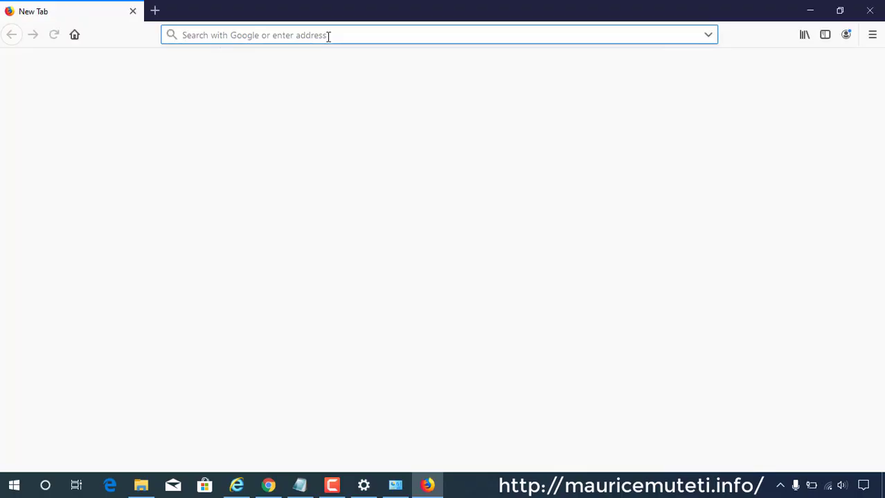
text(googl)
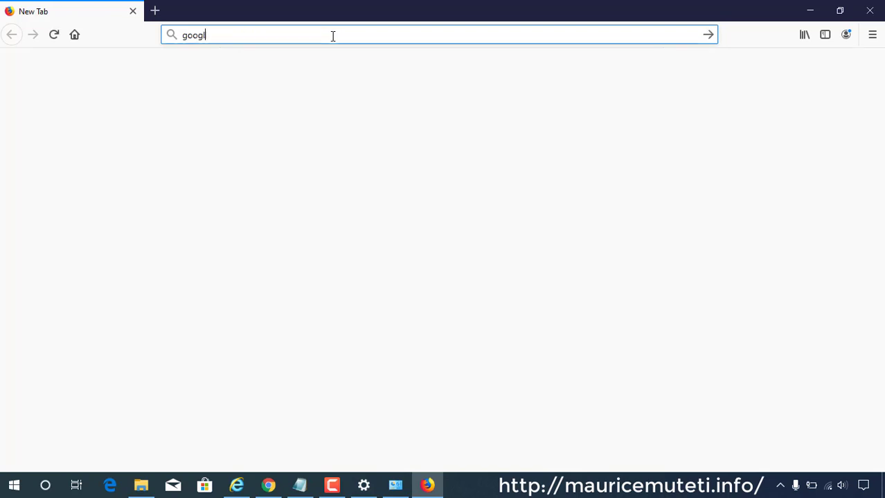
text(e.com)
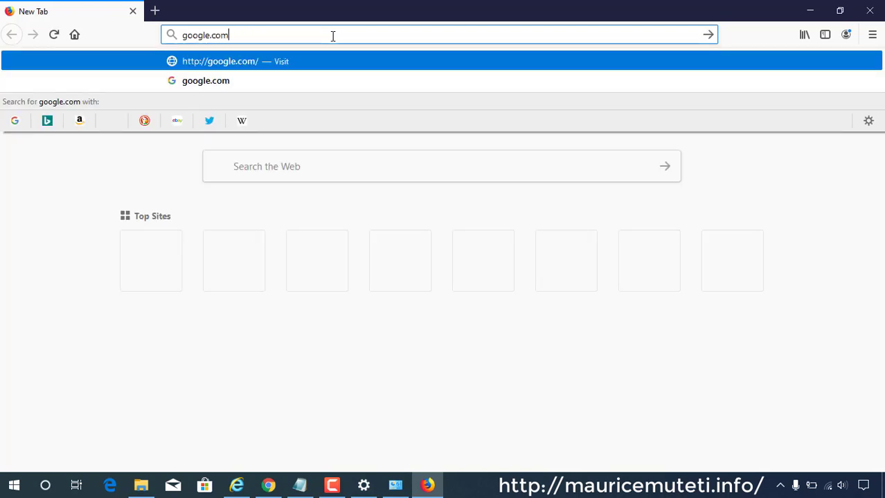
key(Return)
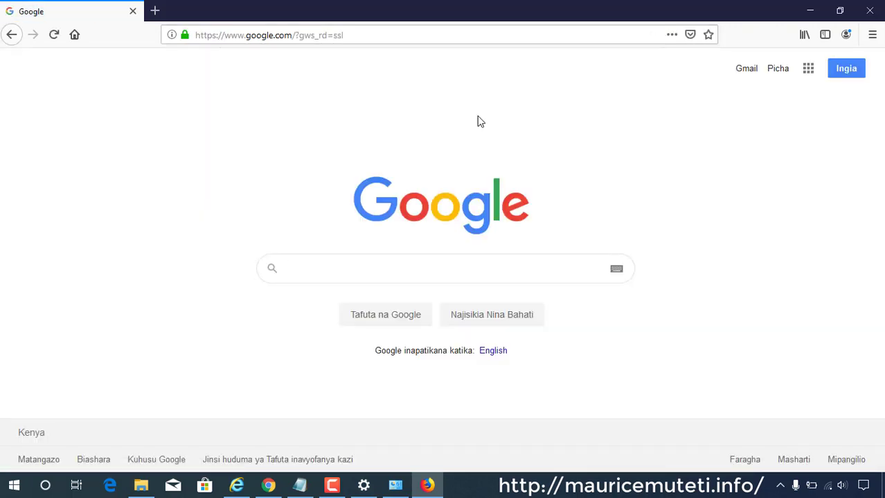
Step: Search Google for "prevent or stop a specific update or driver from reinstalling"
text(preve)
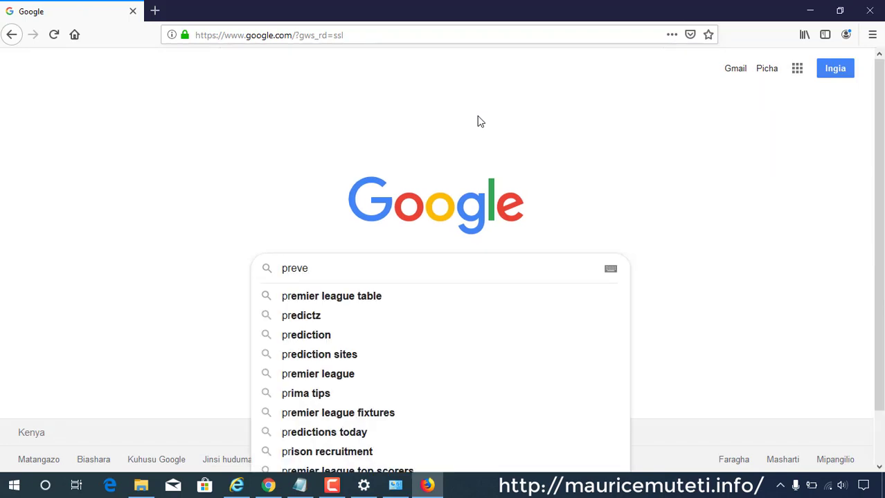
text(nt or s)
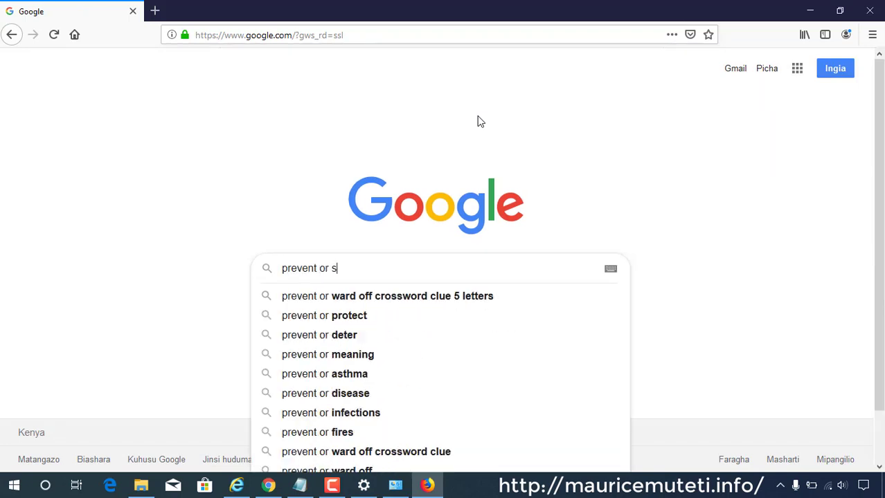
text(top )
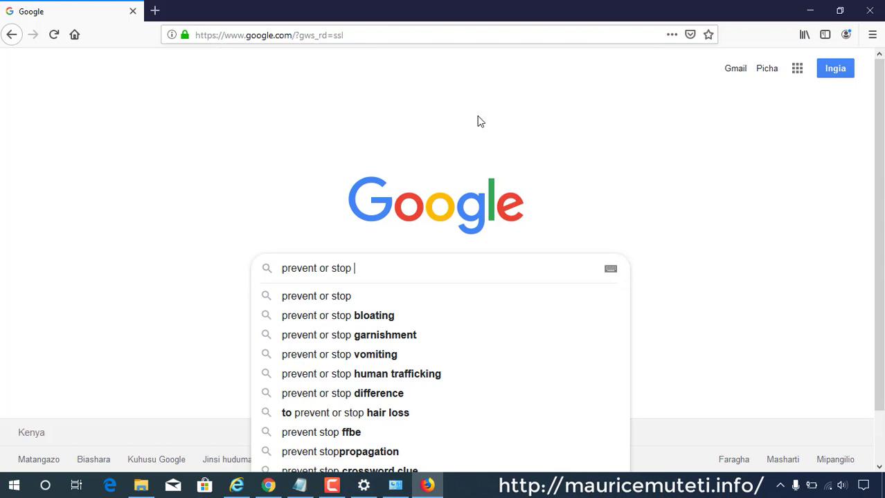
text(a speci)
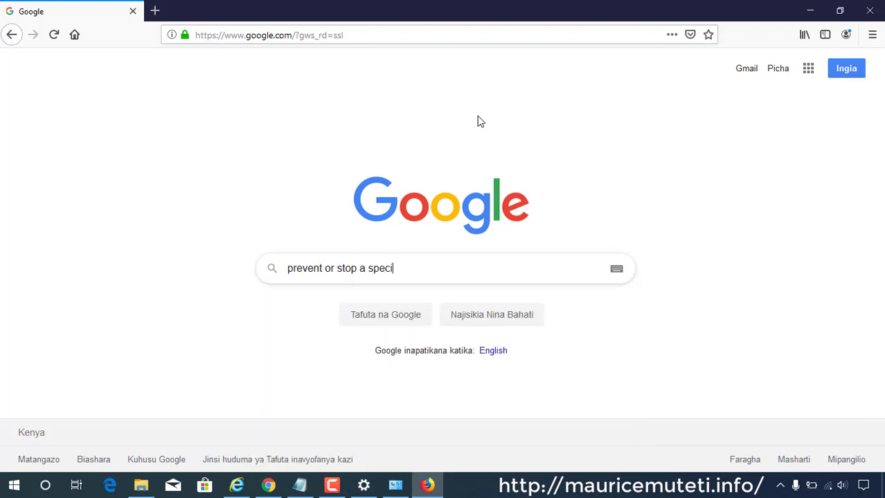
text(fic upd)
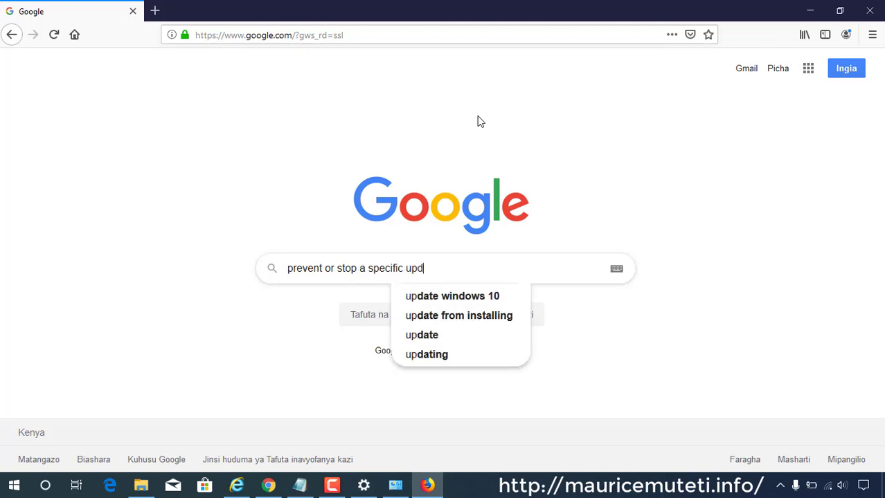
text(ate or )
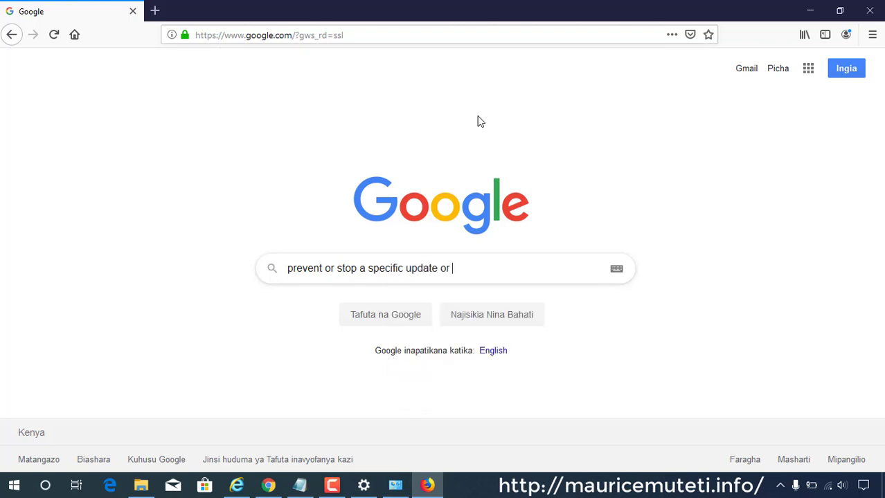
text(driver)
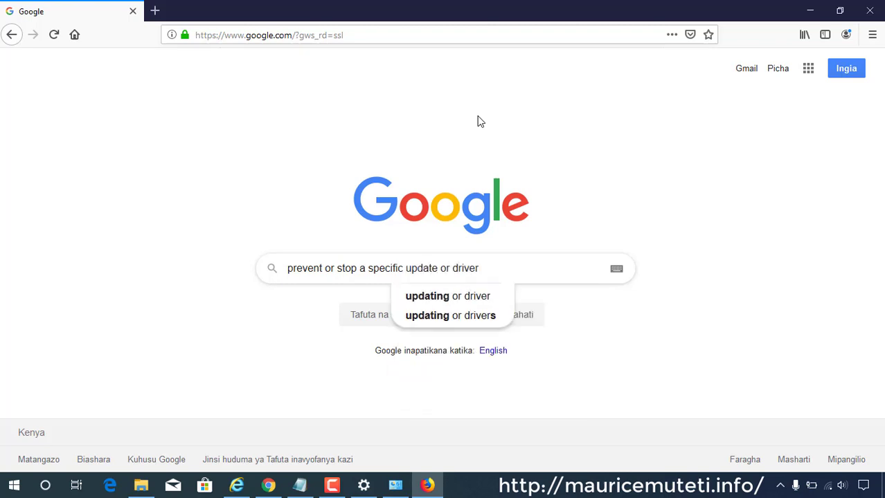
text( from re)
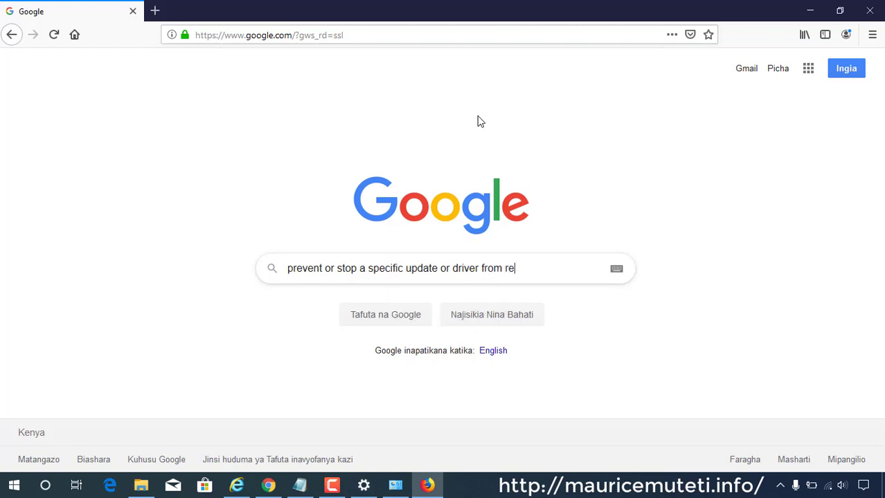
text(installing)
key(Return)
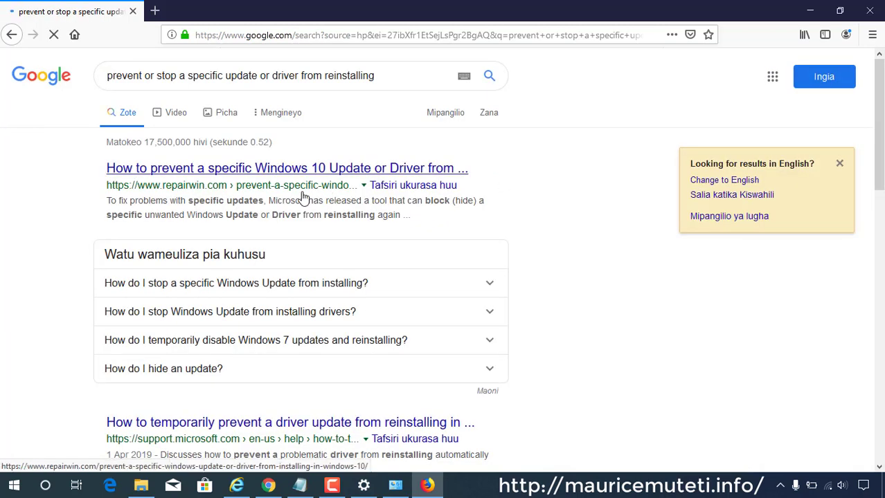
Step: Open the Microsoft Support result about temporarily preventing a driver update from reinstalling in a new browser tab
scroll(303, 199, down, 3)
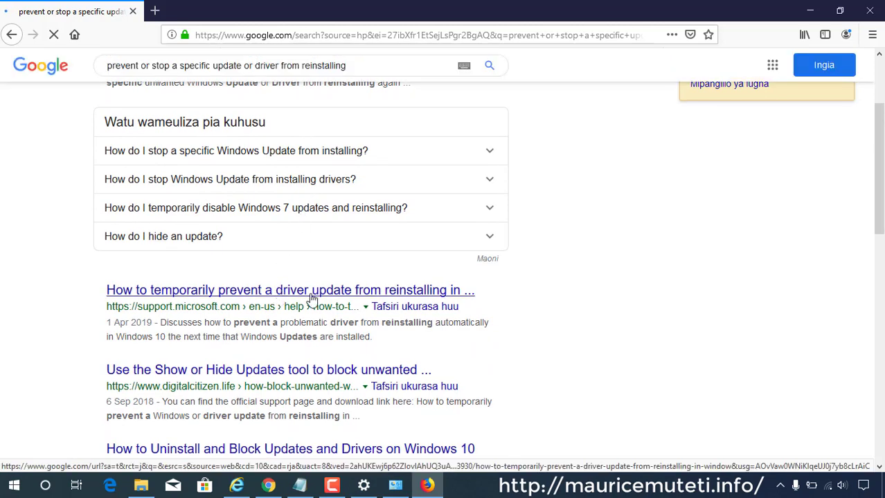
right_click(309, 297)
click(334, 303)
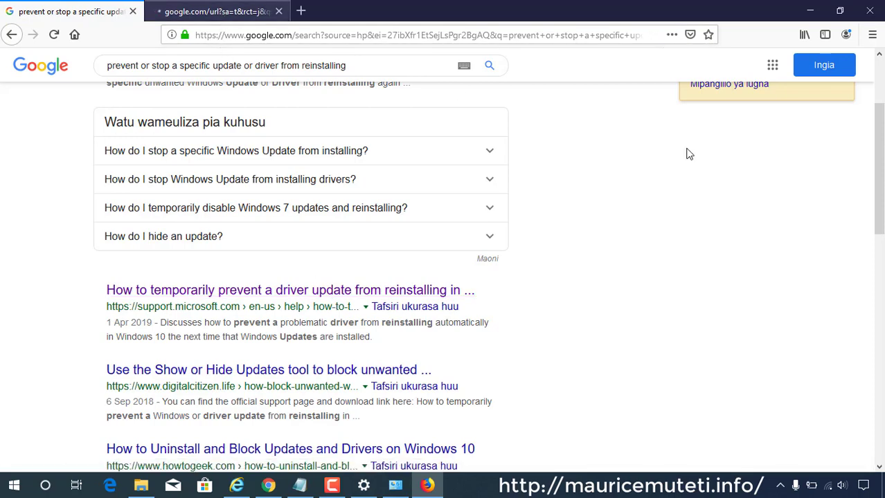
Step: Change the Google search results language to English and look through the results
scroll(733, 188, up, 3)
click(732, 184)
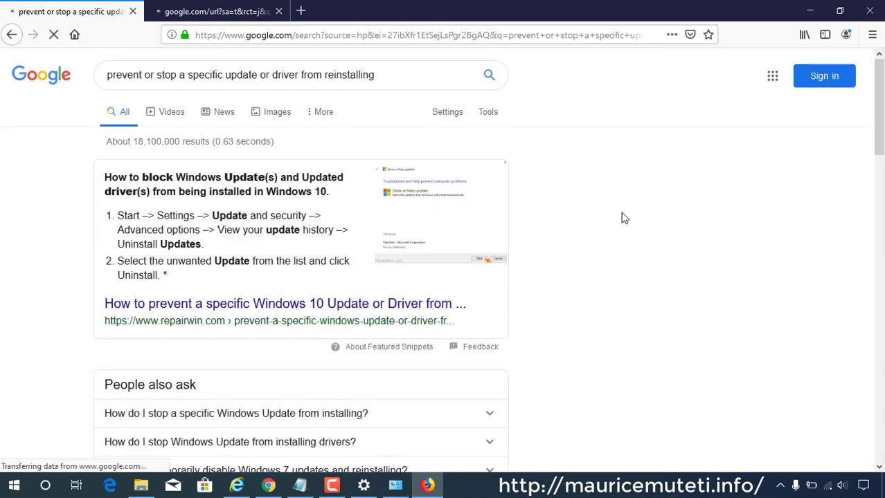
scroll(622, 217, down, 4)
Step: From the Microsoft Support article, open the wushowhide.diagcab troubleshooter with the Diagnostics Troubleshooting Wizard and minimize the browser
click(220, 13)
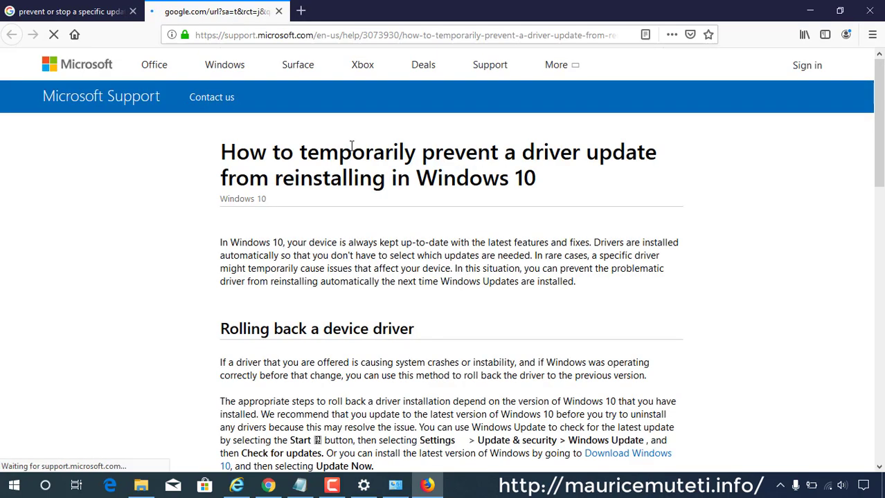
scroll(352, 146, down, 3)
scroll(351, 148, down, 6)
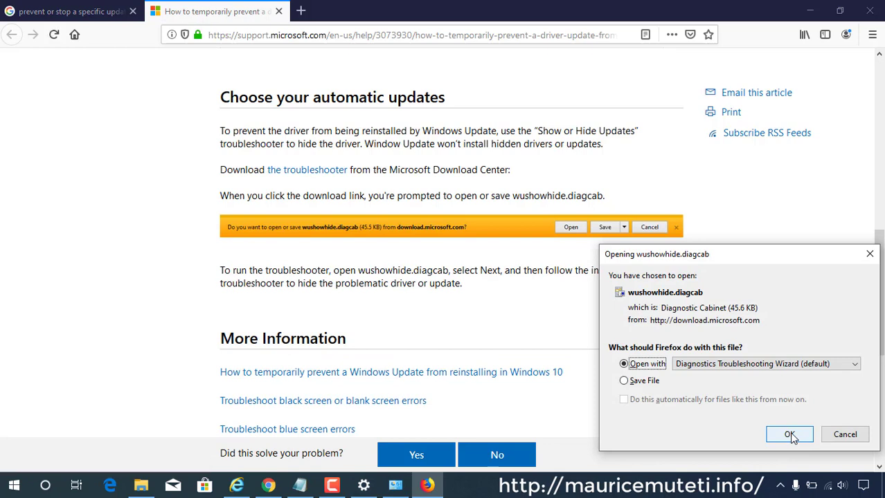
click(790, 434)
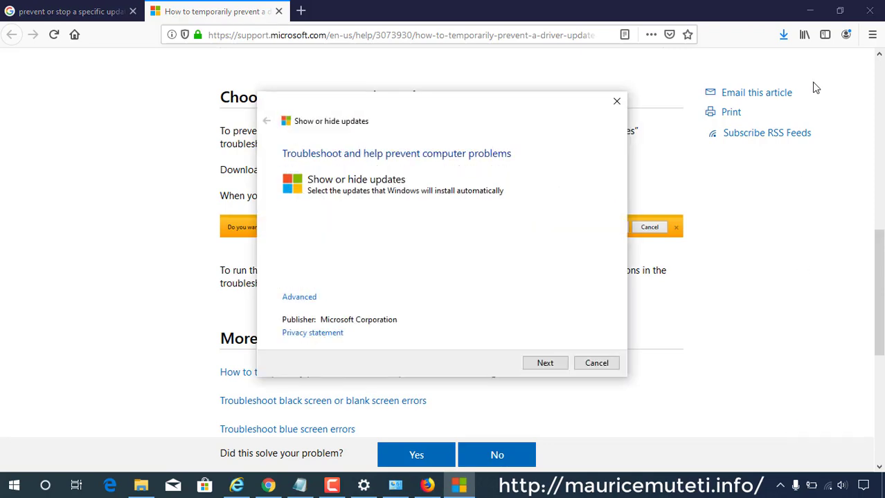
click(808, 12)
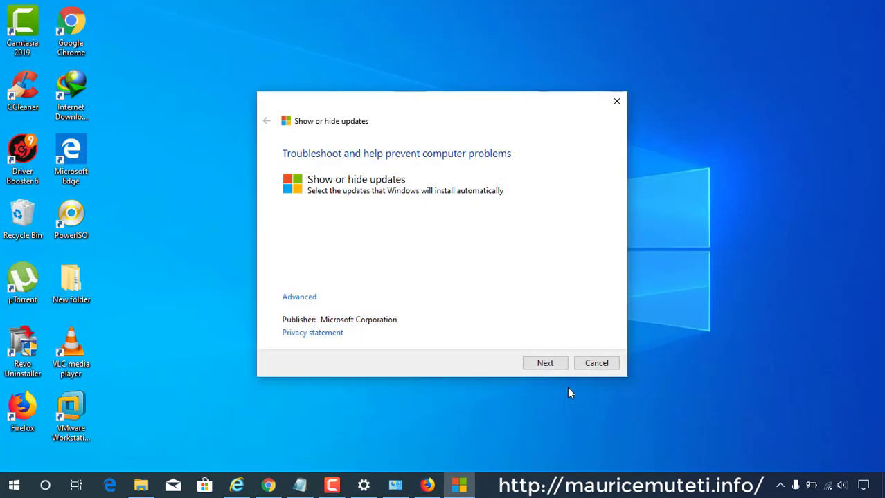
Step: Hide the .NET Framework update KB4522738 and the Windows Defender Antivirus update KB2267602 in the troubleshooter, closing it when done
click(546, 361)
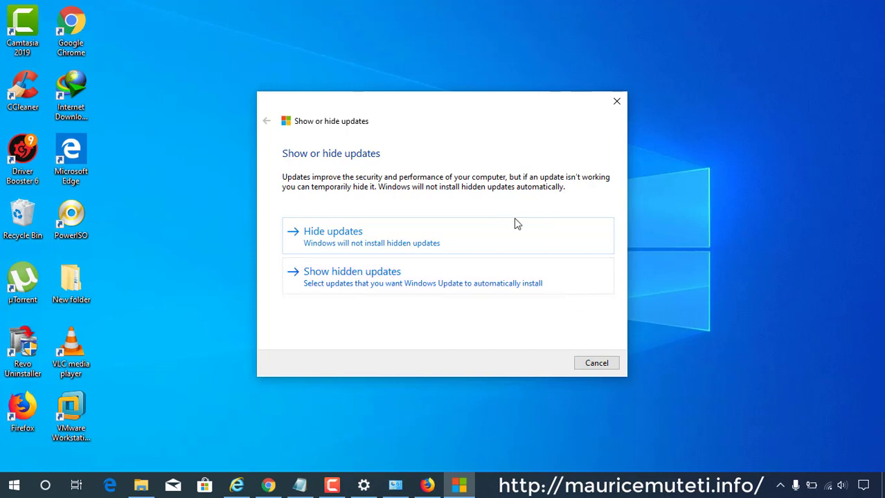
click(430, 244)
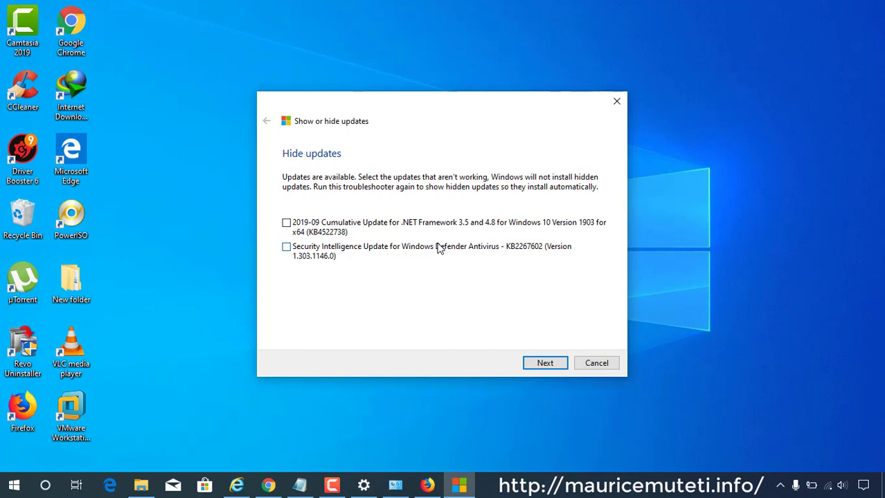
click(310, 222)
click(547, 363)
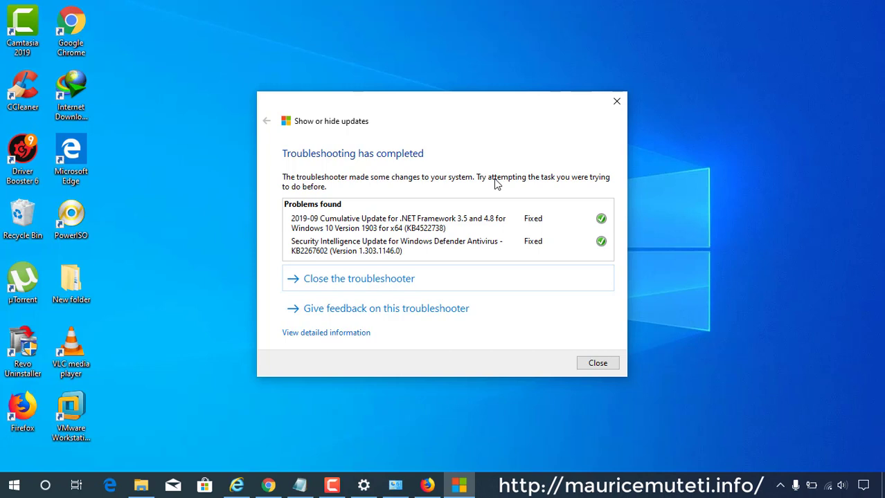
click(366, 288)
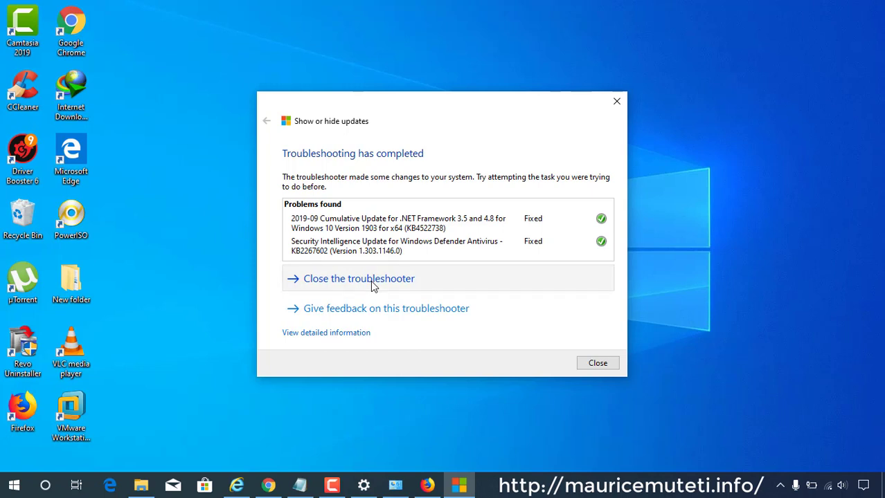
Step: Try to launch VMware Workstation Pro from the desktop and dismiss the compatibility notification
click(81, 415)
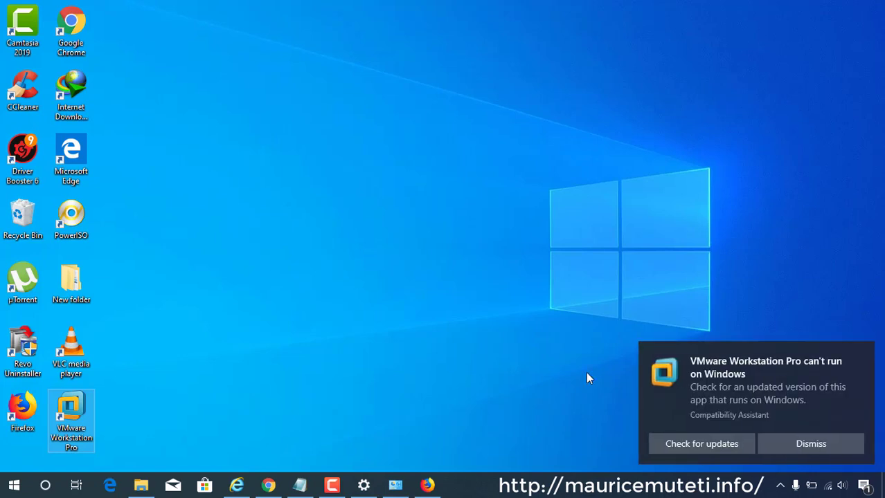
click(818, 443)
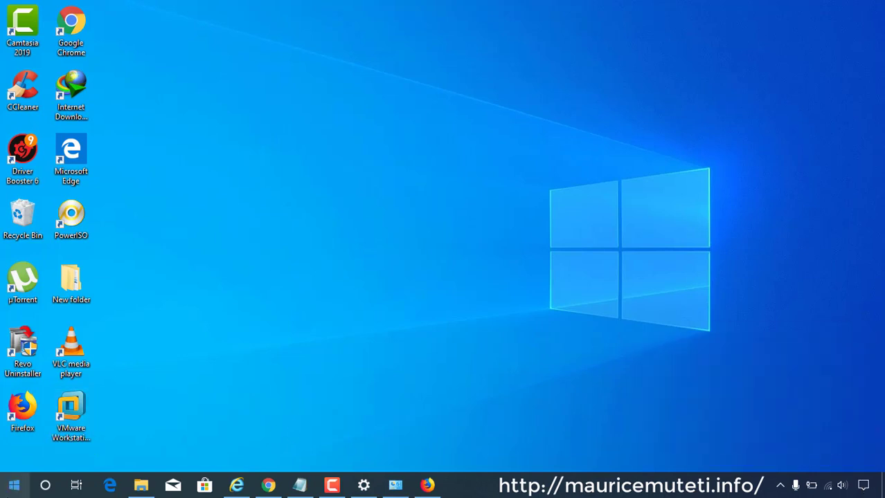
Step: Restart the computer to finish removing the uninstalled Windows updates
click(14, 485)
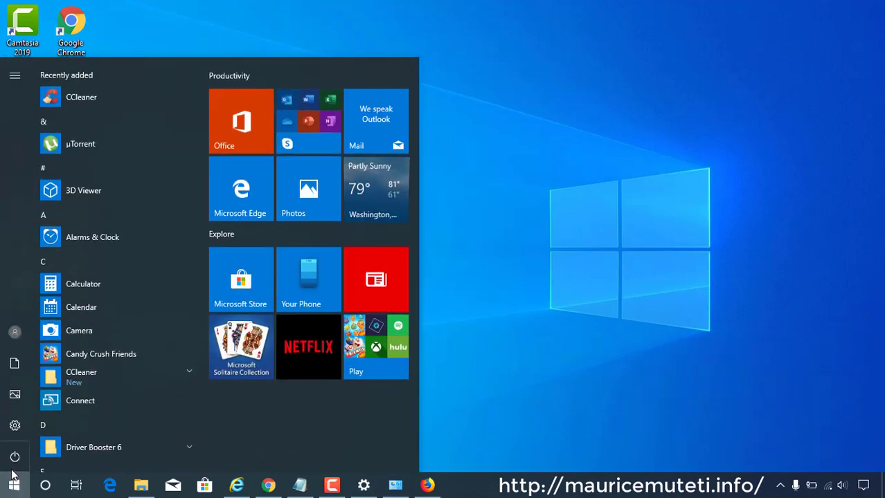
click(15, 459)
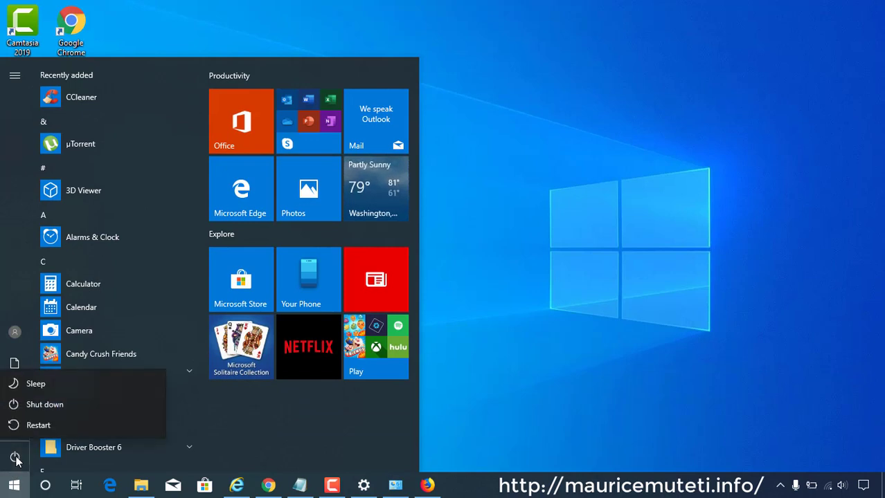
click(54, 428)
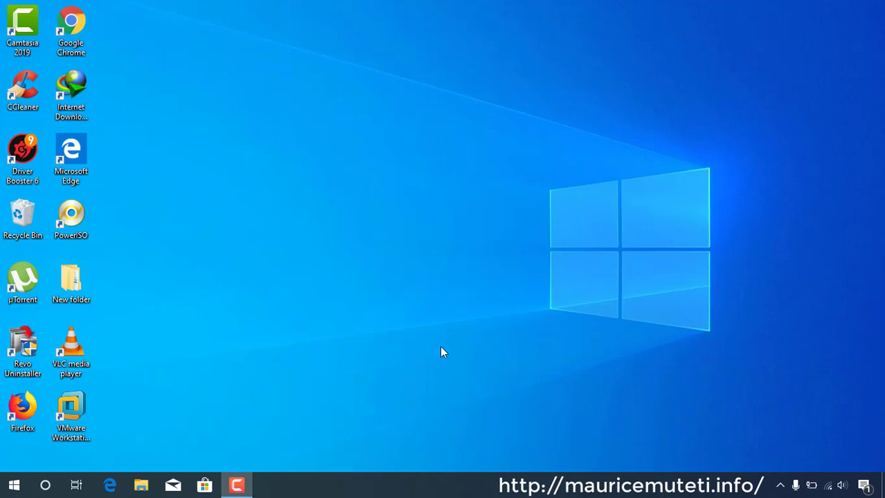
Step: Launch VMware Workstation Pro from the desktop and view its product and version information
click(72, 418)
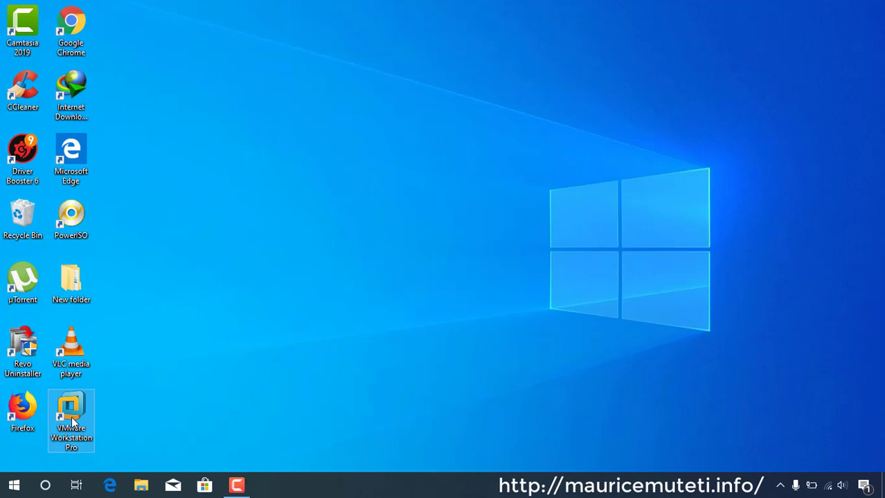
double_click(72, 418)
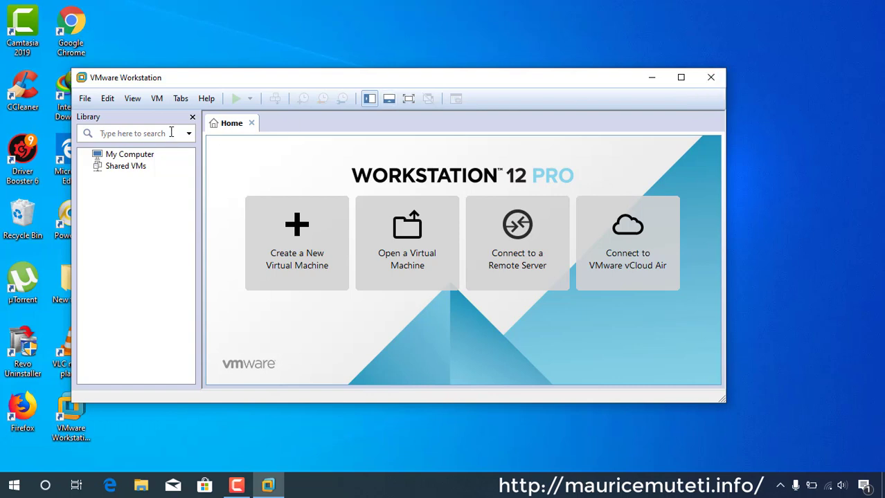
click(208, 99)
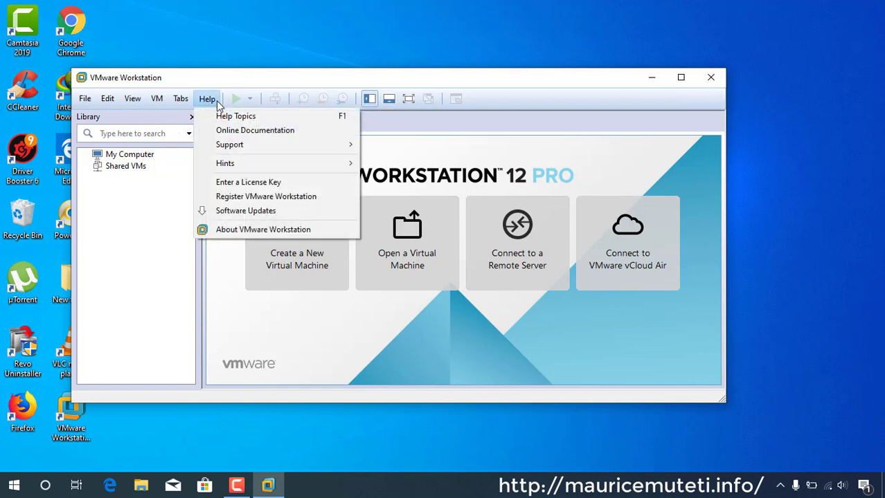
click(251, 231)
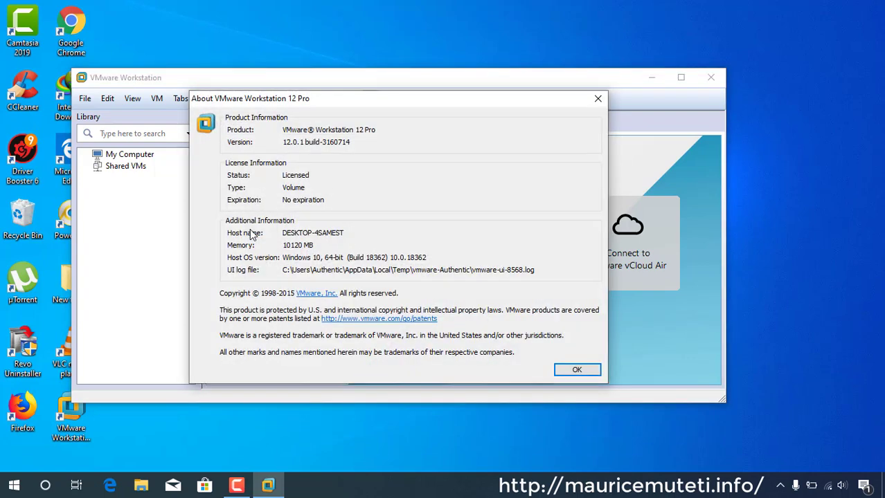